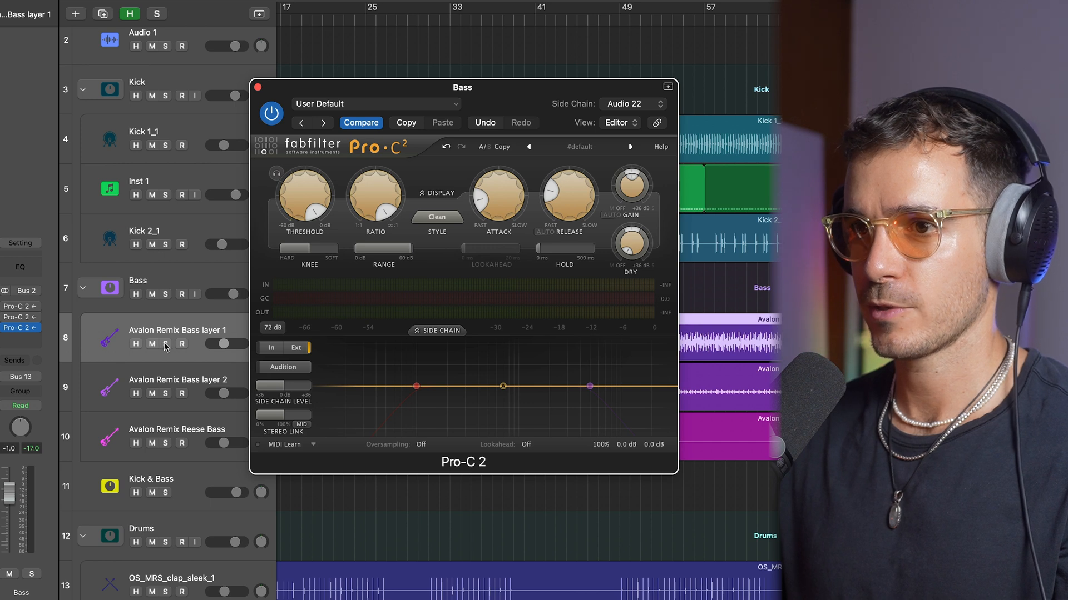
Solo the Kick track alongside Bass layer 1 and lower the compressor threshold to about -30 dB during playback.
click(165, 96)
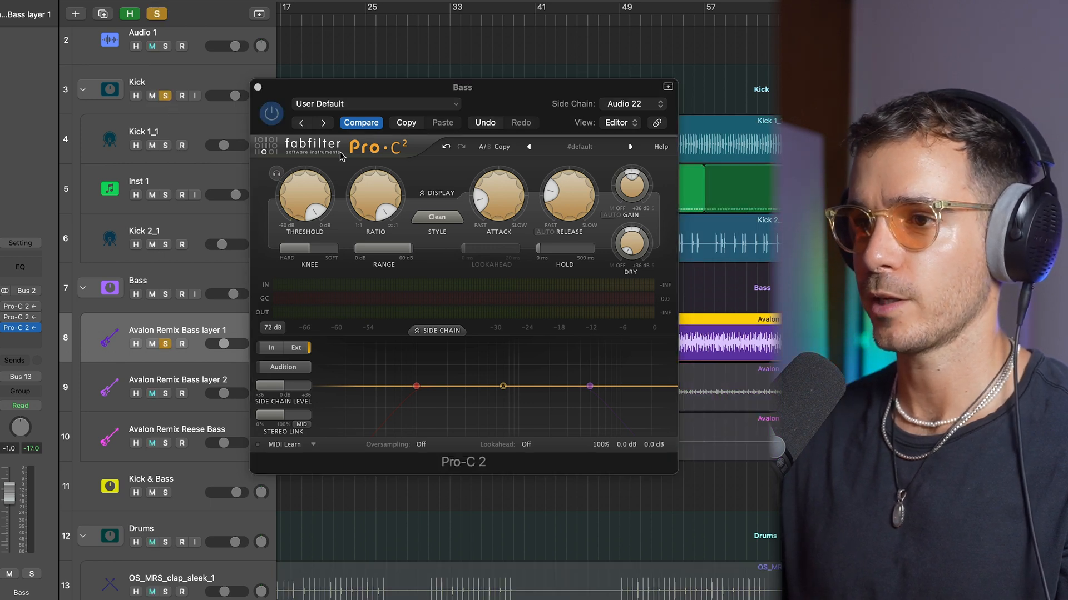
key(space)
drag(305, 190, 305, 195)
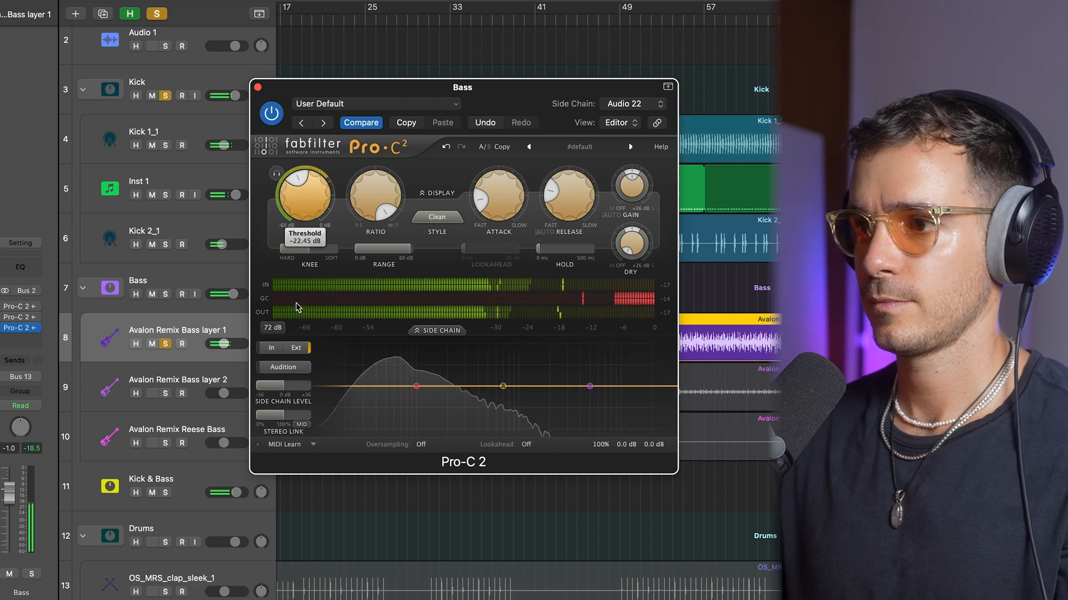
drag(294, 318, 293, 326)
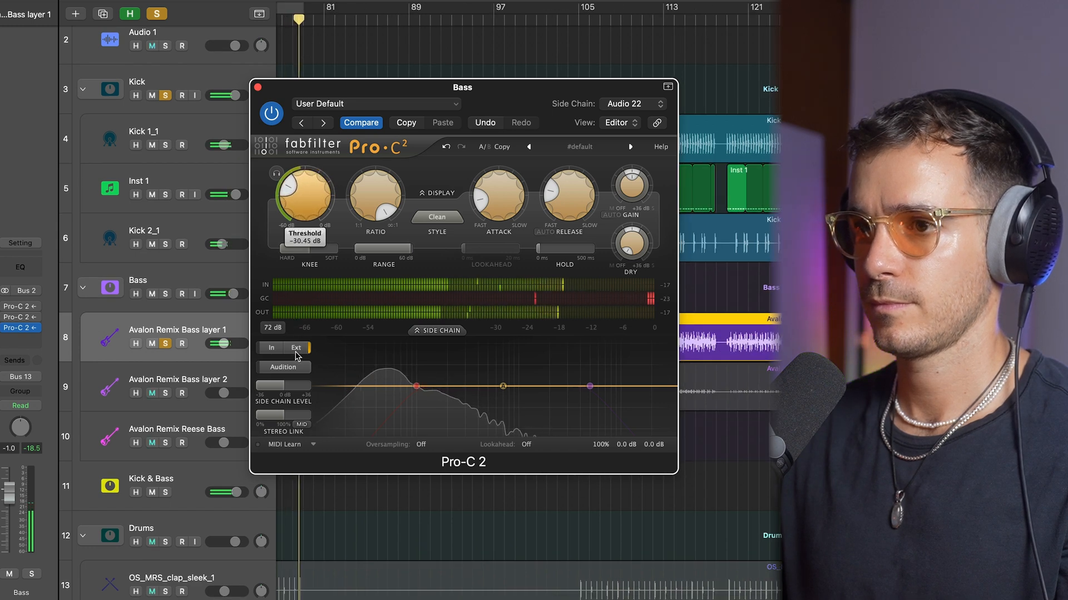
Reset the compressor threshold to 0 dB and, after replaying the looped section, remove the solo from the Kick track.
double_click(310, 195)
key(space)
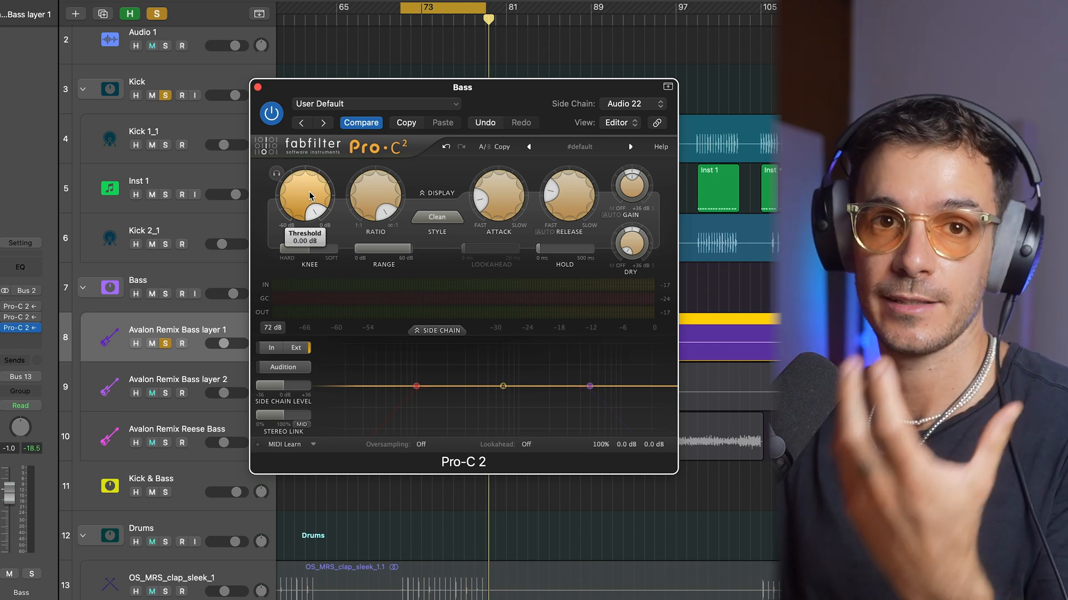
key(space)
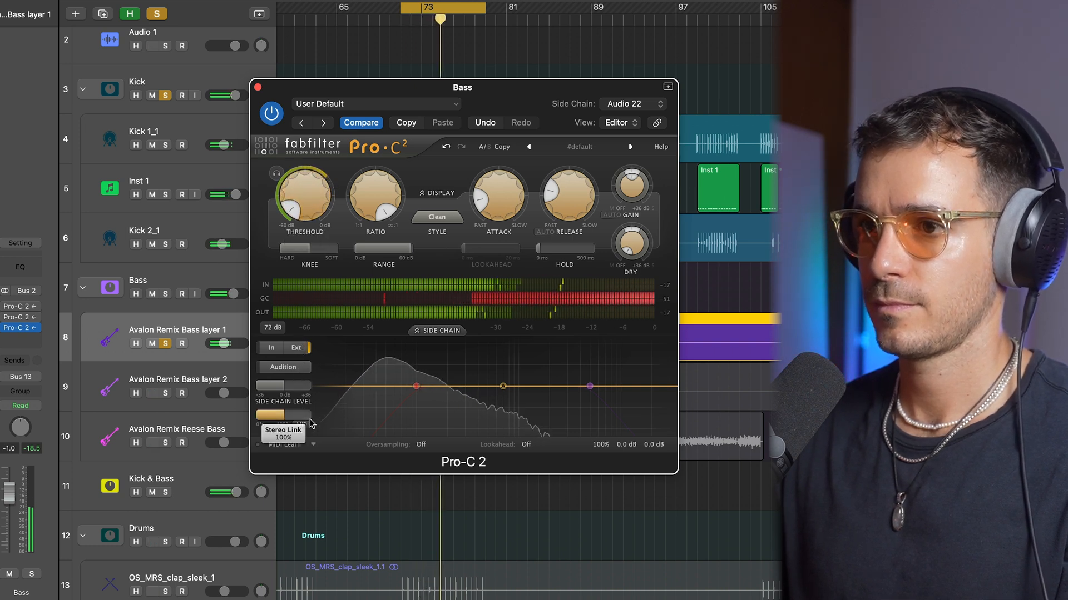
click(166, 97)
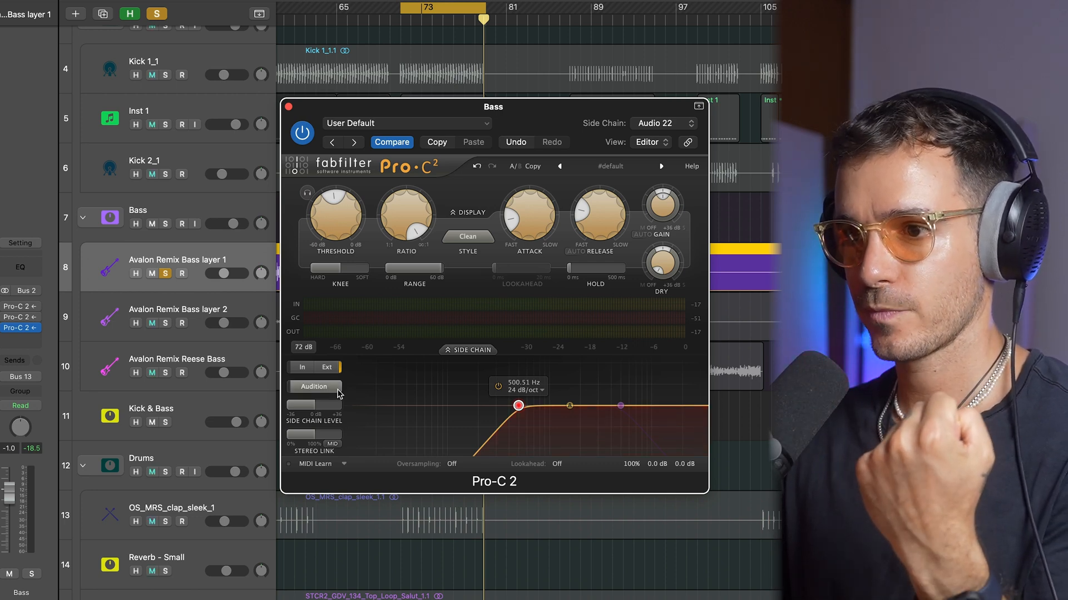
Turn on side-chain Audition and raise the high-pass filter's cutoff to about 668 Hz while listening to the loop.
click(315, 386)
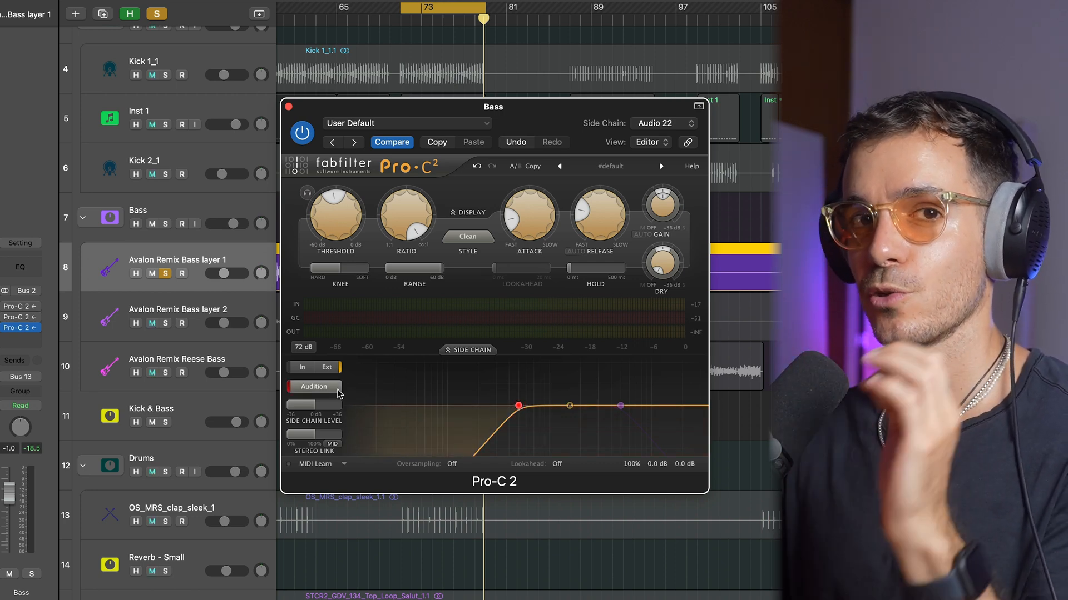
key(space)
mouse_move(519, 406)
mouse_down()
mouse_move(384, 406)
mouse_move(532, 406)
mouse_move(520, 406)
mouse_up()
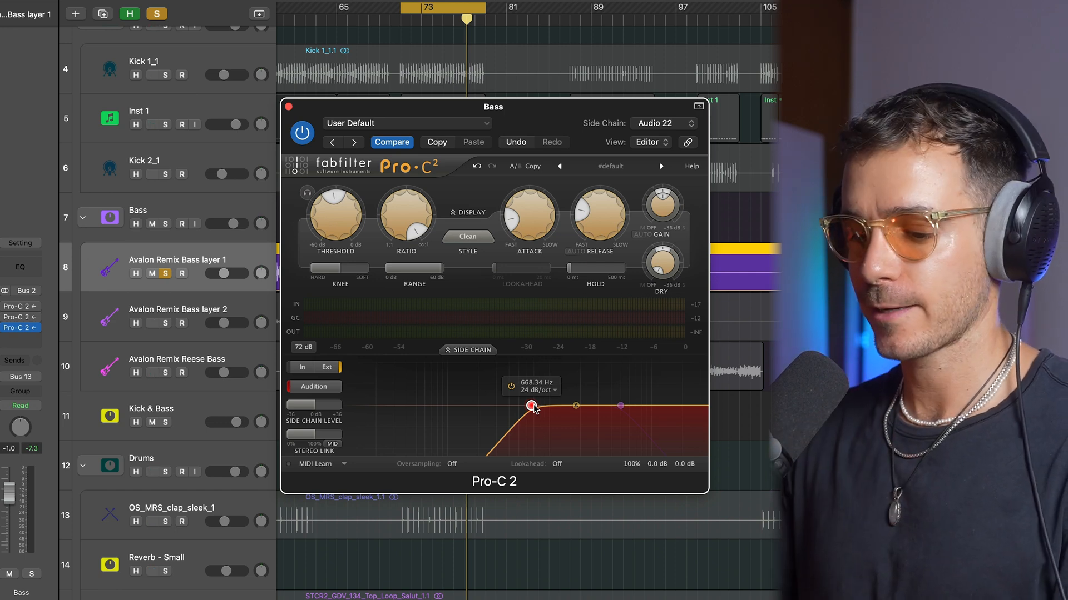
key(space)
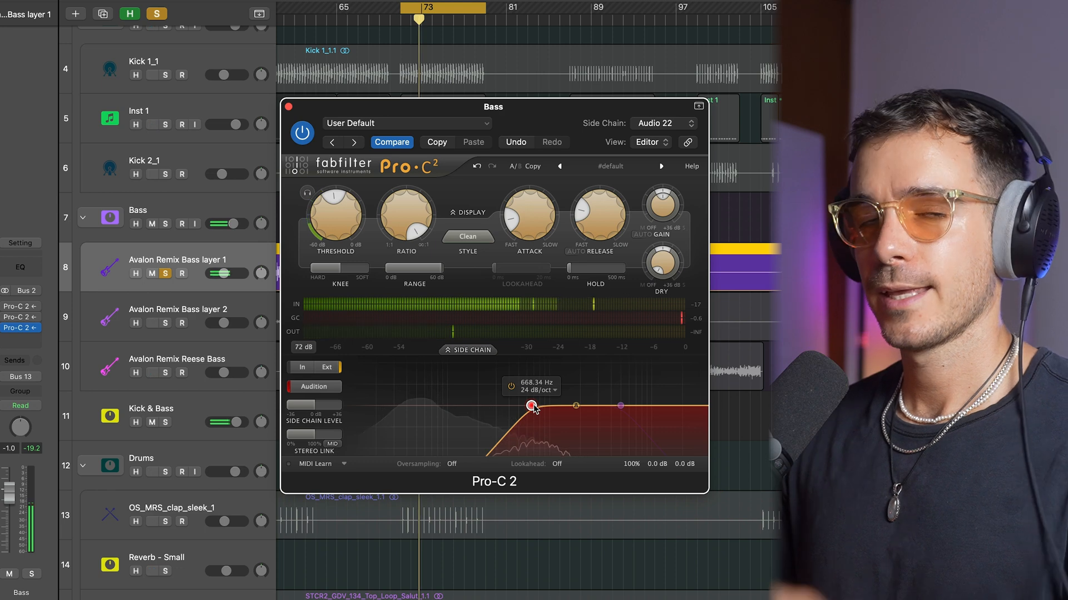
key(space)
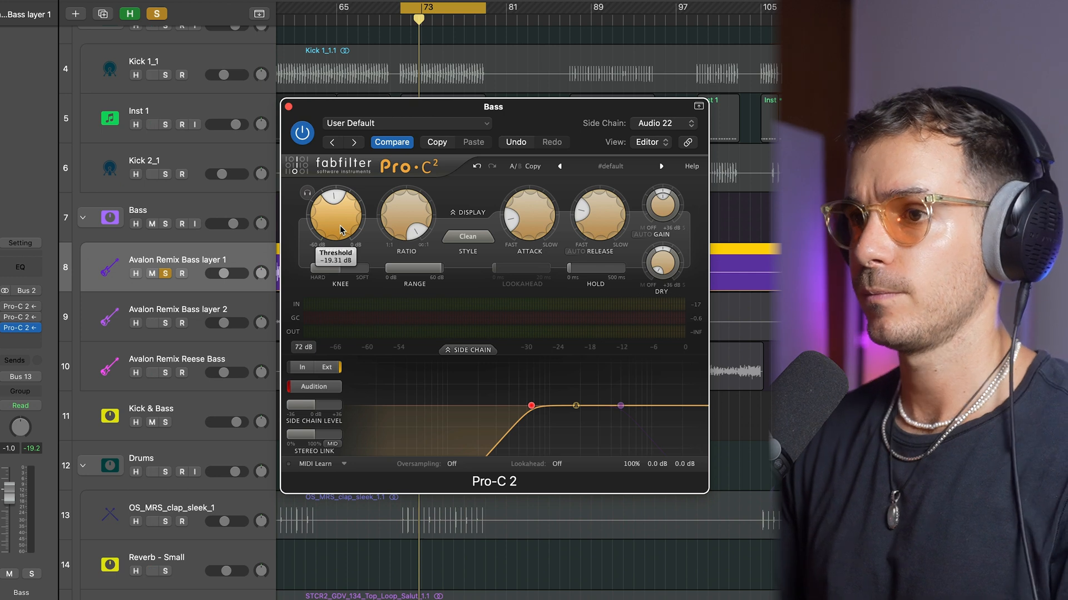
Lower the compressor threshold substantially during playback with the filtered side-chain signal as the trigger.
key(space)
drag(340, 214, 323, 310)
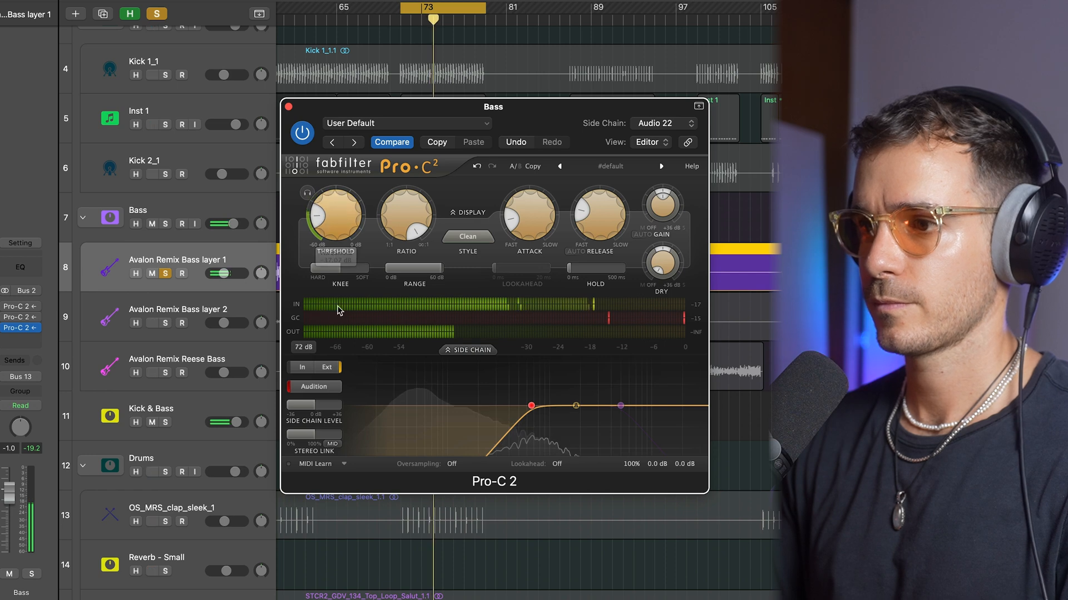
key(space)
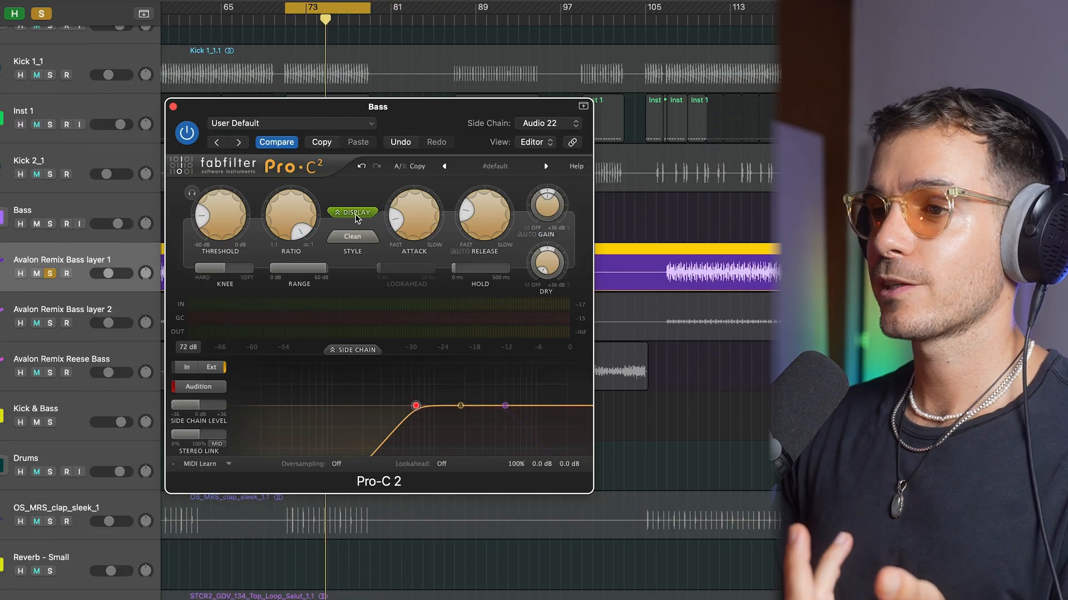
Expand the compressor's level display and compare playback with the side-chain high-pass filter bypassed and re-enabled.
click(355, 215)
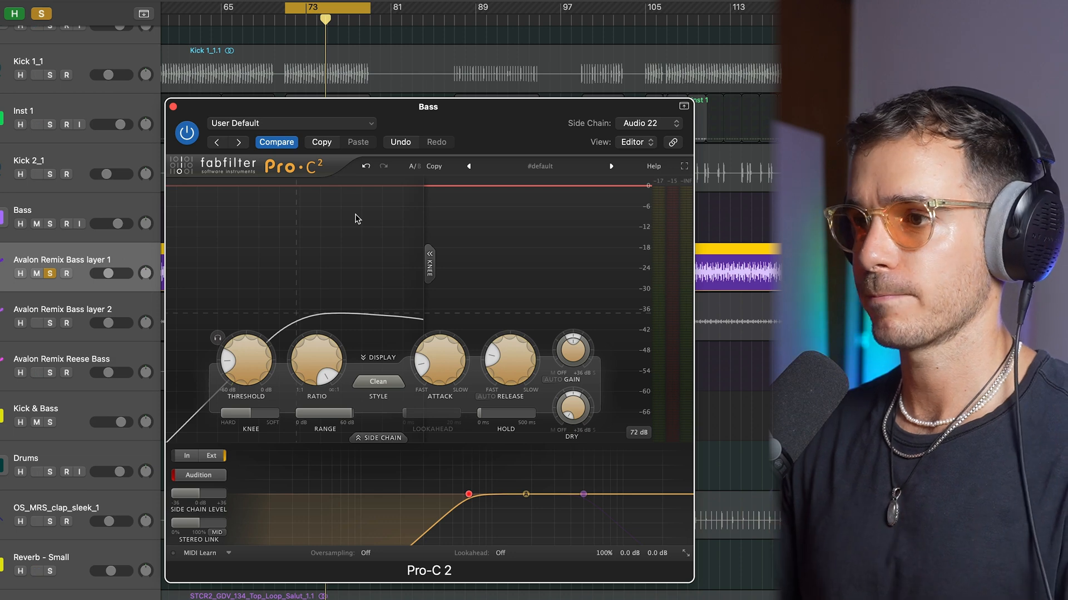
key(space)
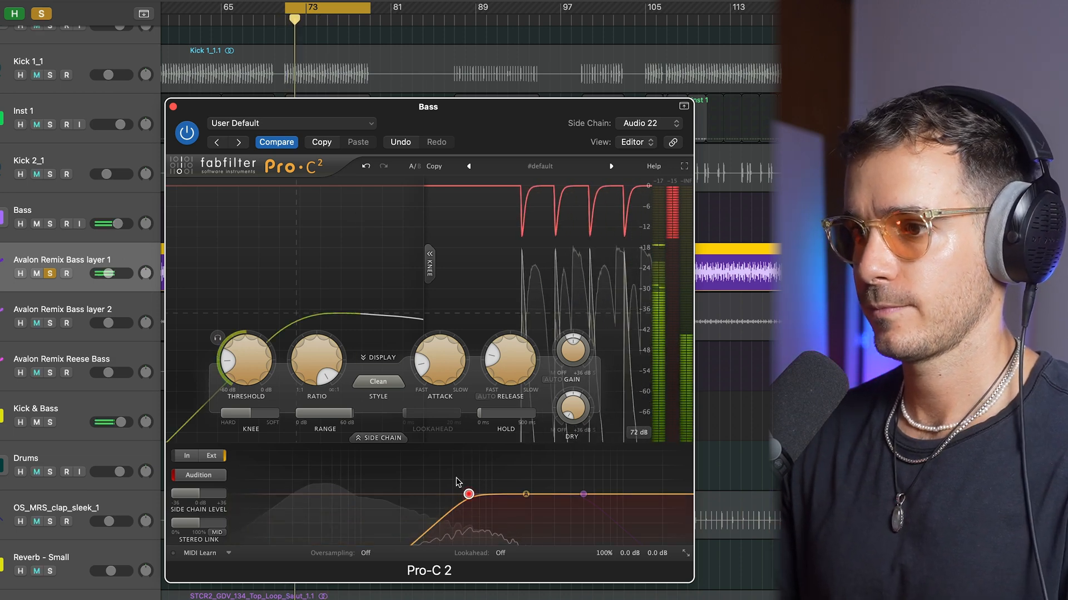
click(449, 475)
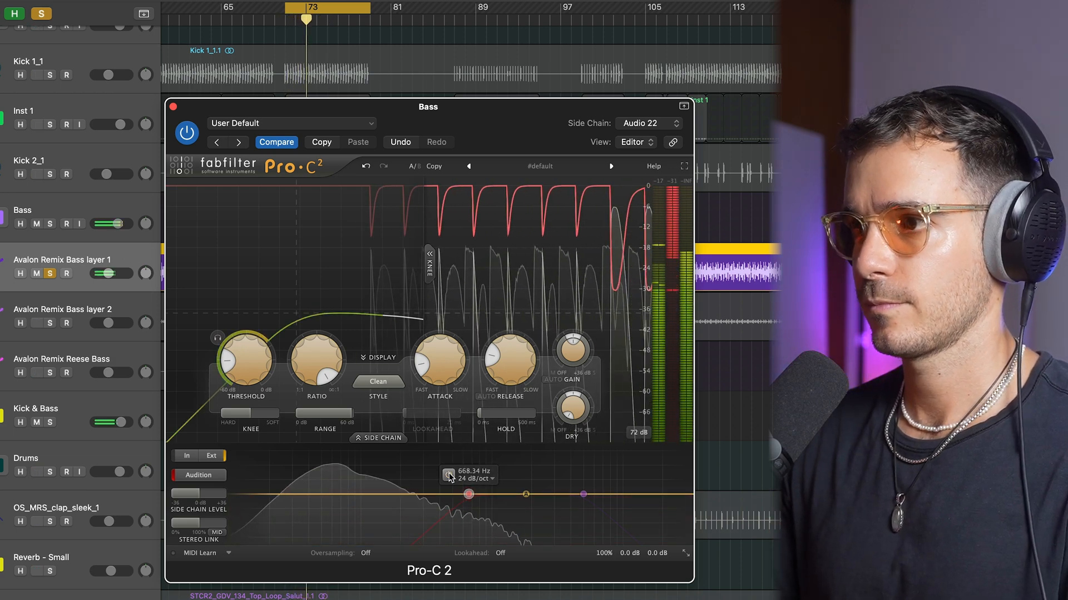
click(449, 475)
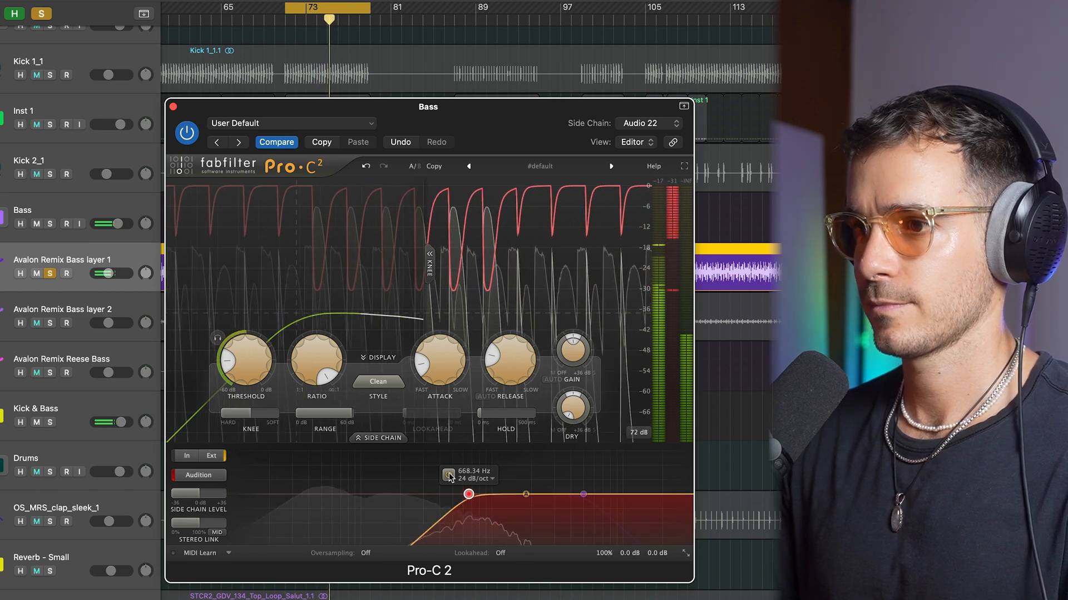
Turn off side-chain Audition and lower the threshold slightly while playing the bass loop.
click(215, 476)
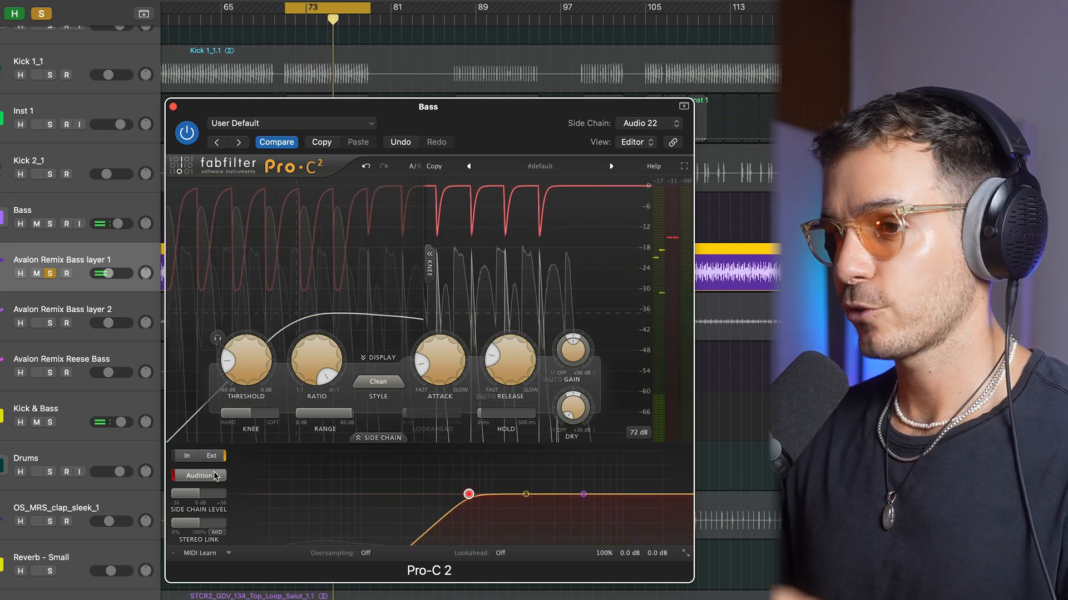
click(215, 476)
drag(254, 350, 254, 353)
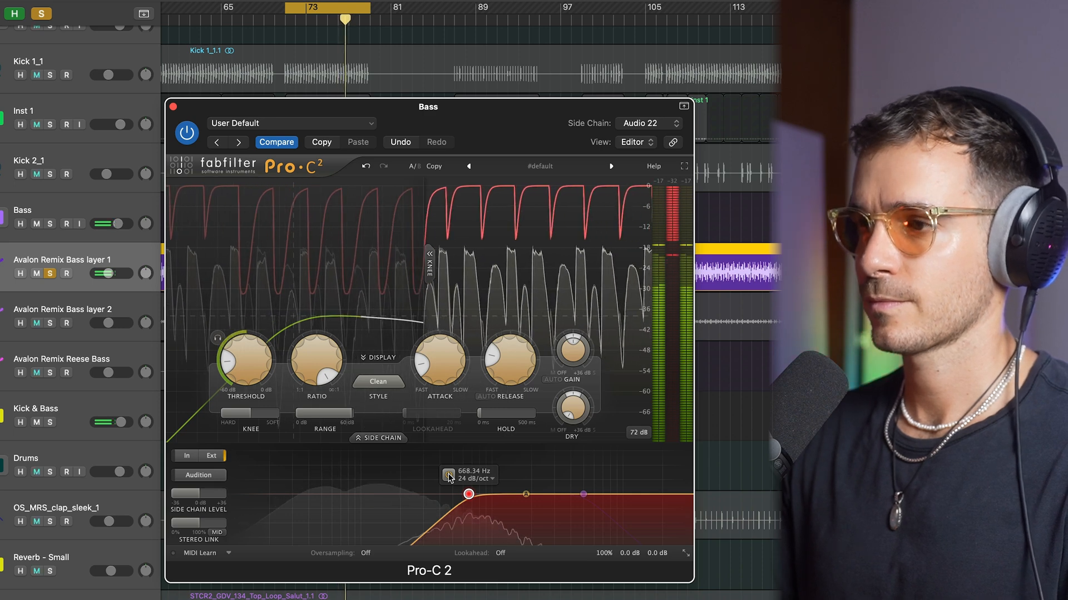
key(space)
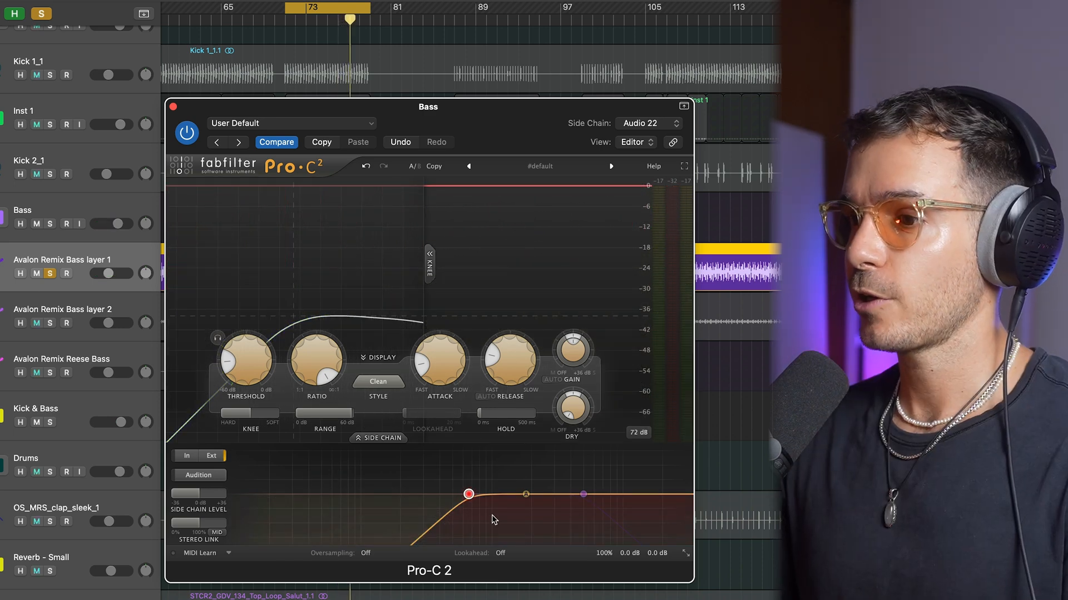
Enable lookahead and increase its time during playback, and open the compressor's style choices.
click(500, 553)
click(504, 579)
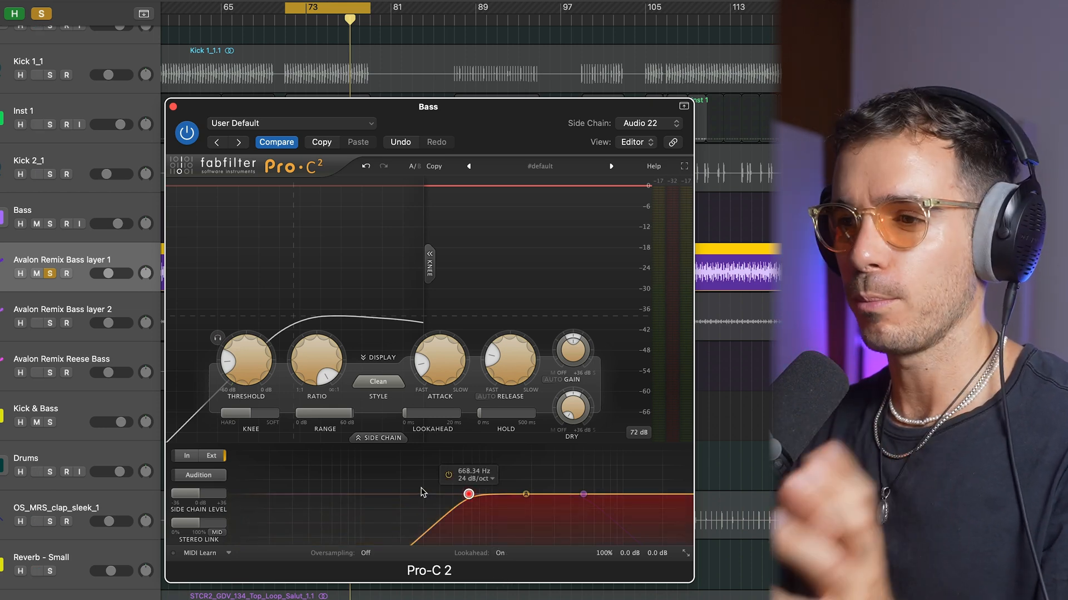
key(space)
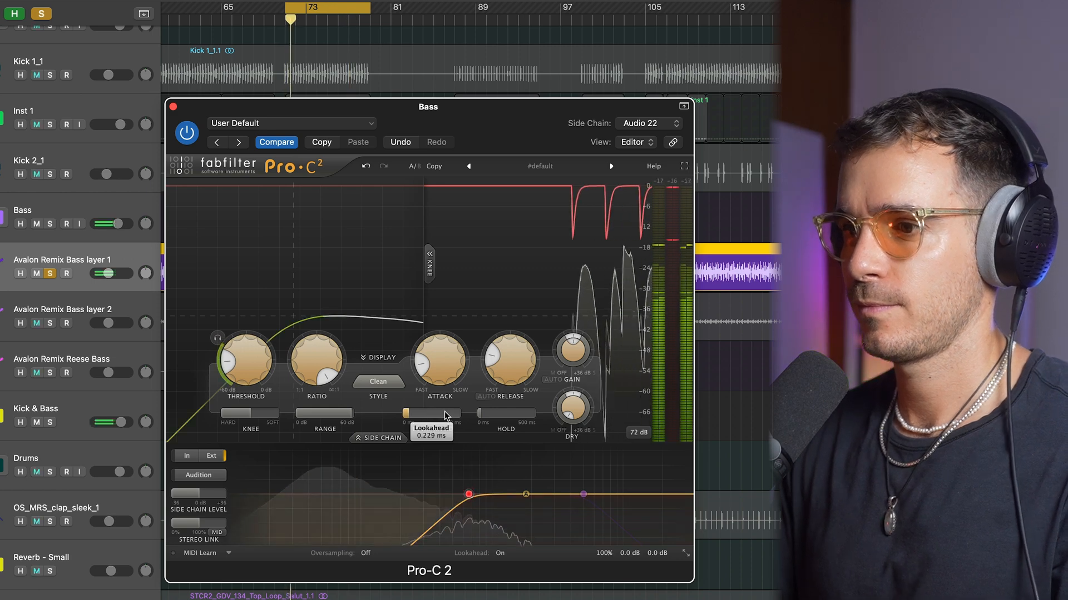
drag(458, 416, 548, 417)
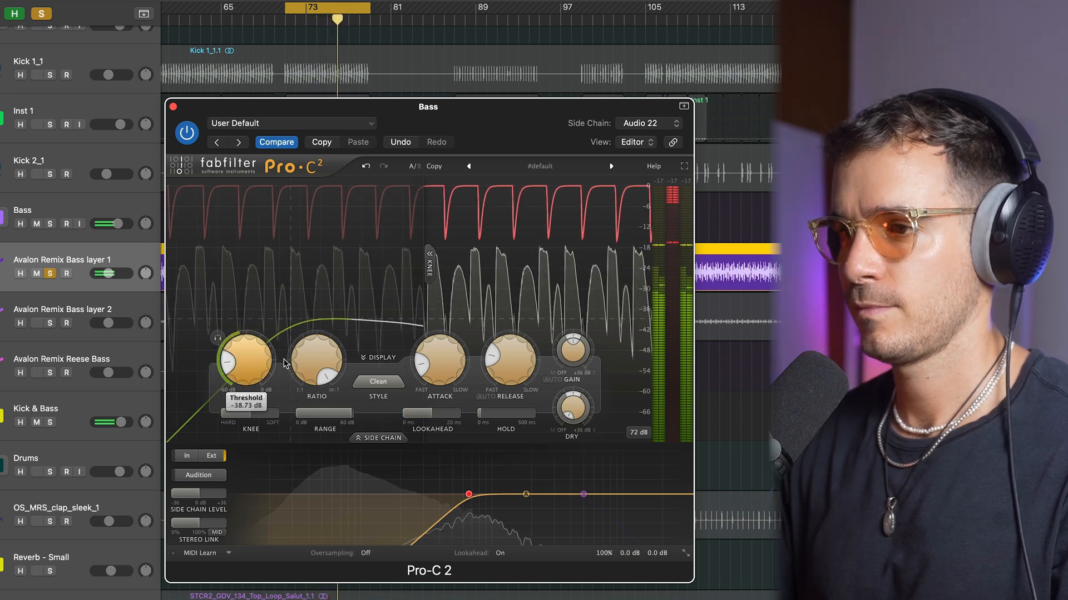
mouse_move(441, 414)
drag(446, 415, 455, 414)
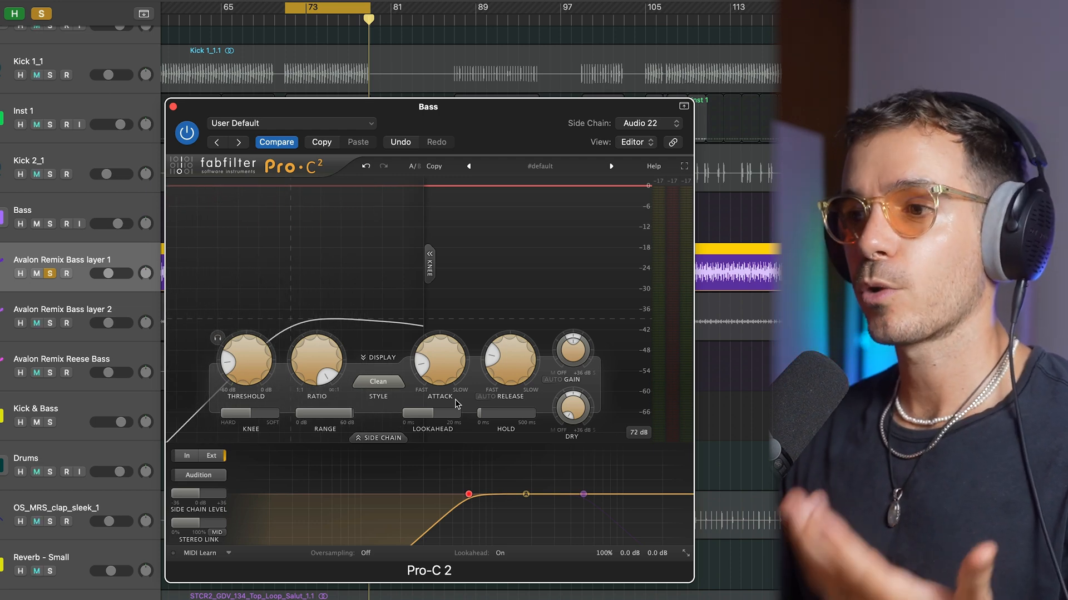
click(384, 381)
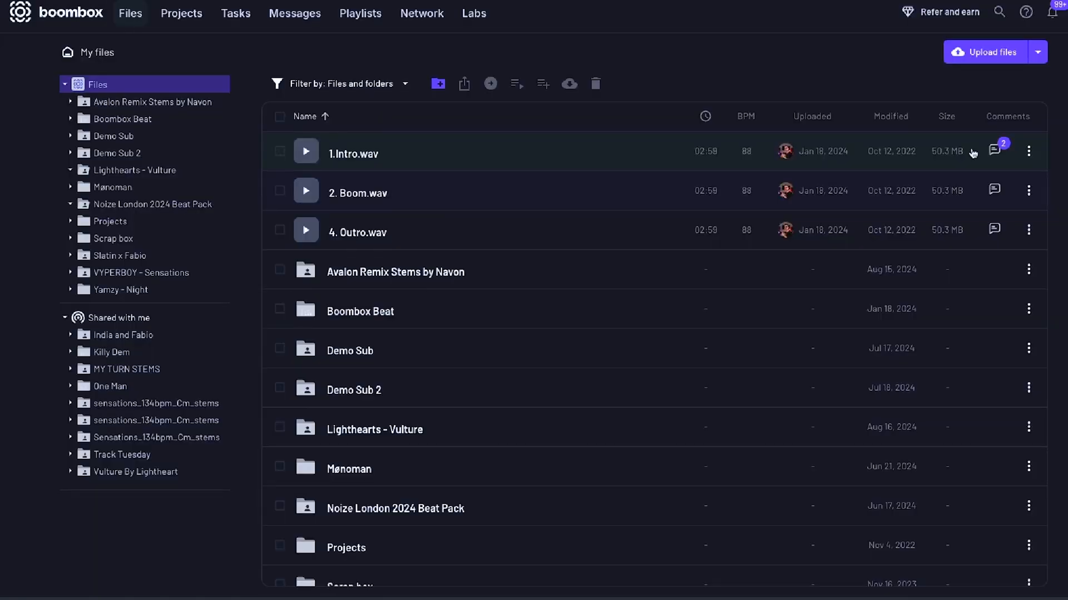
scroll(974, 149, down, 2)
scroll(973, 153, down, 3)
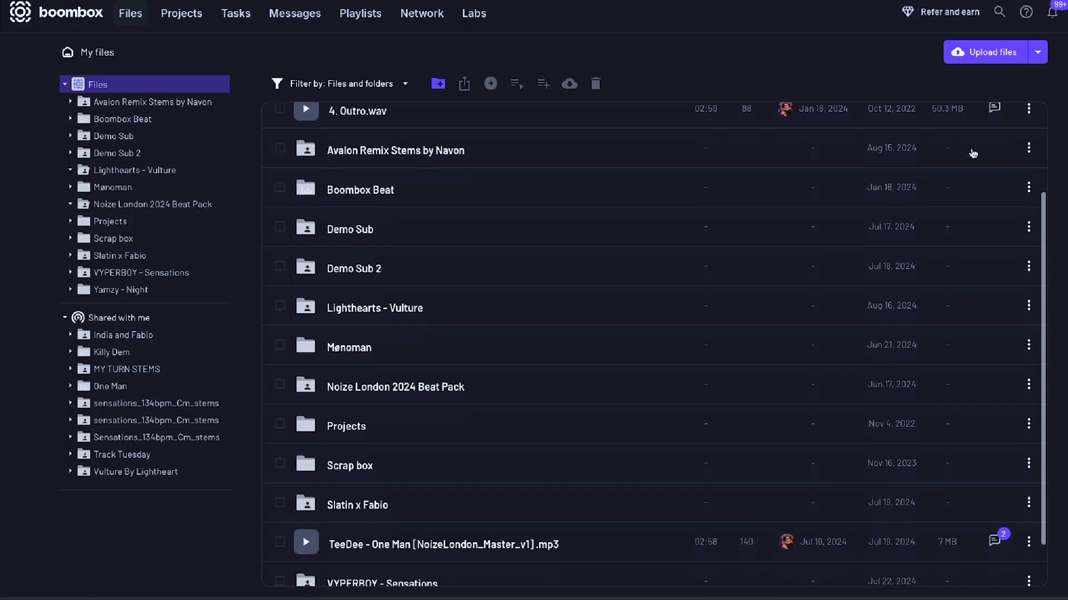